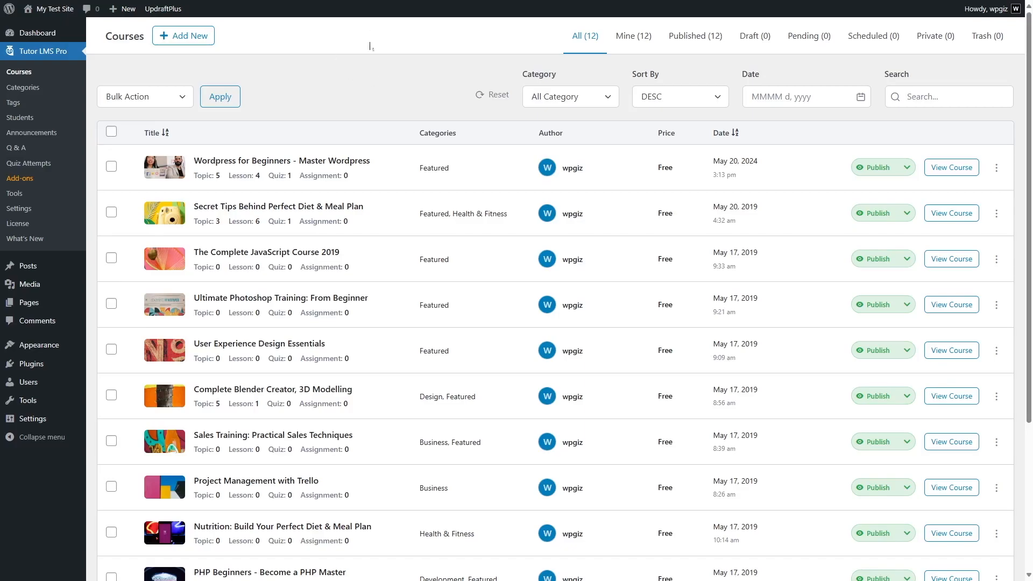
Step: Open the Tutor LMS Advanced settings and examine the ChatGPT section, including the available bubble position options
left_click(24, 209)
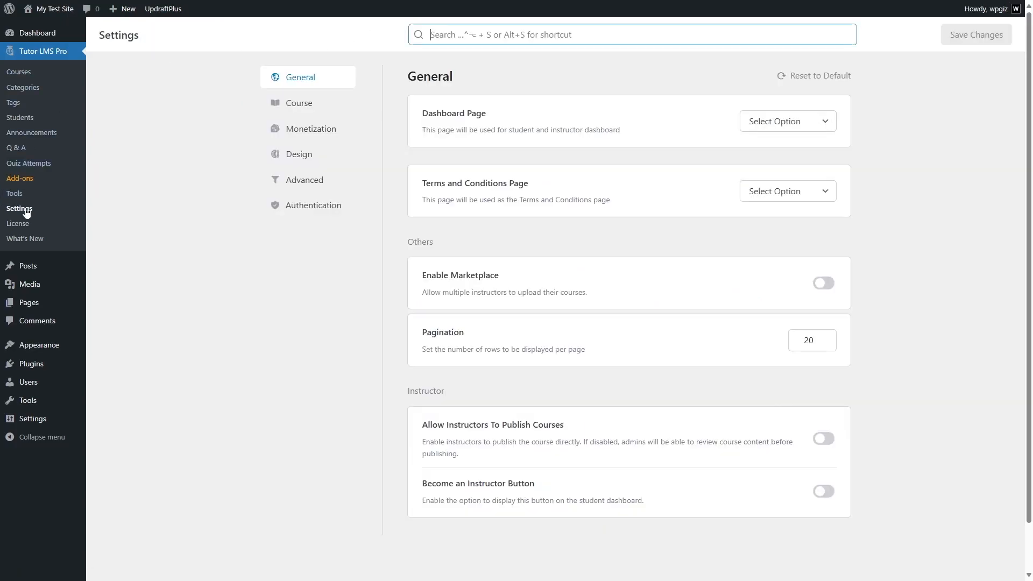
left_click(306, 182)
scroll(377, 175, "down", 8)
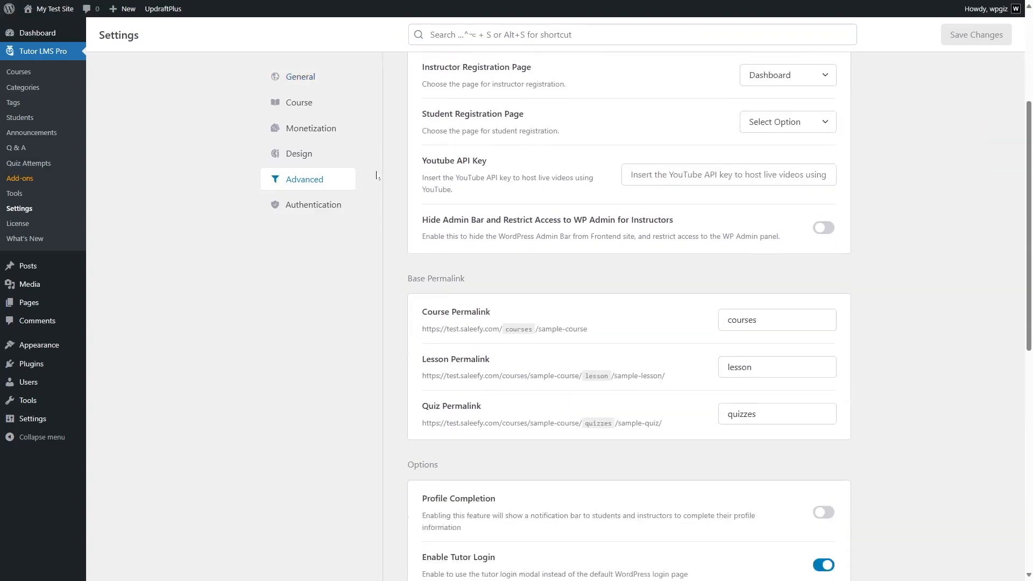
scroll(378, 175, "down", 2)
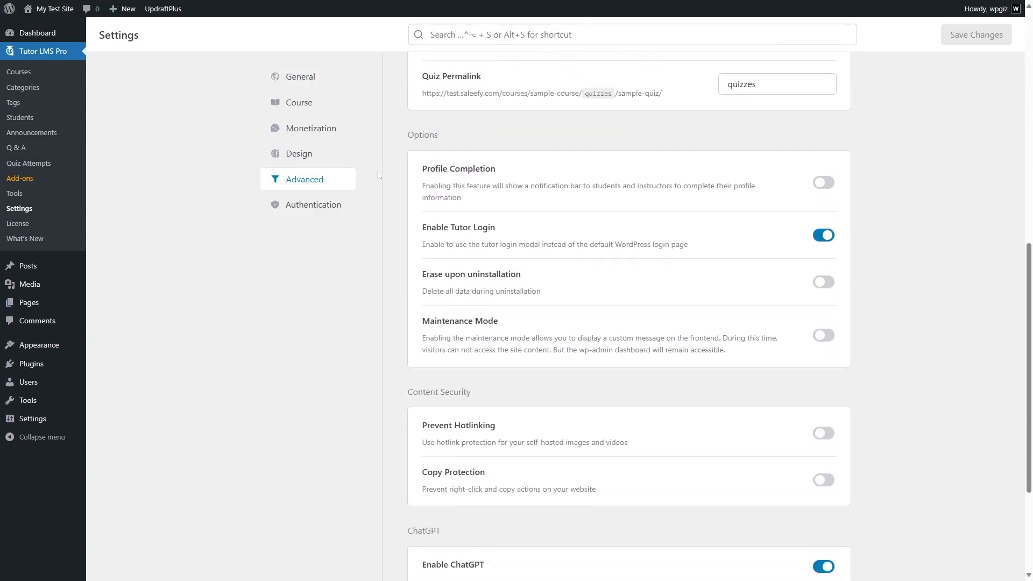
scroll(378, 176, "down", 3)
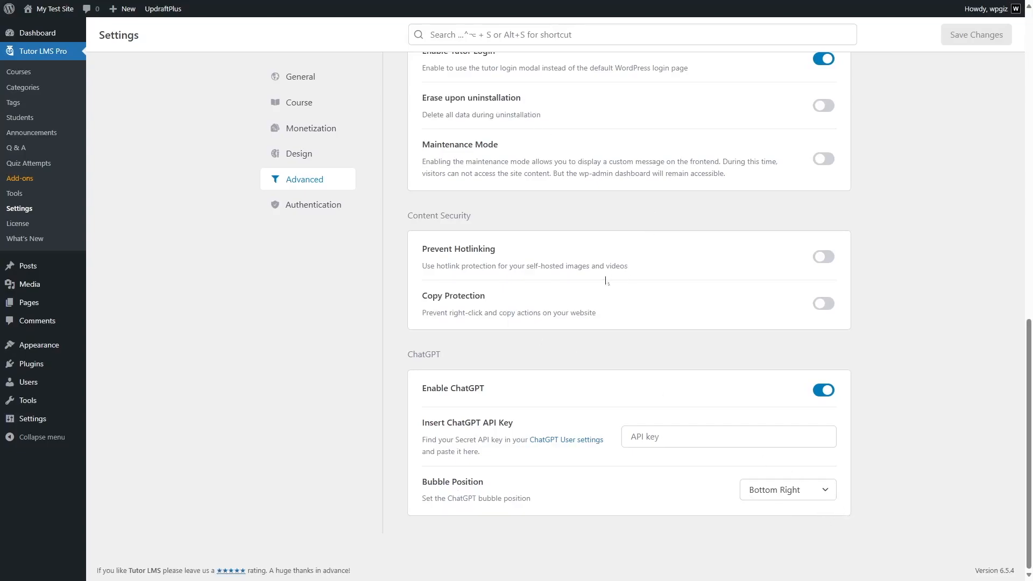
left_click(804, 491)
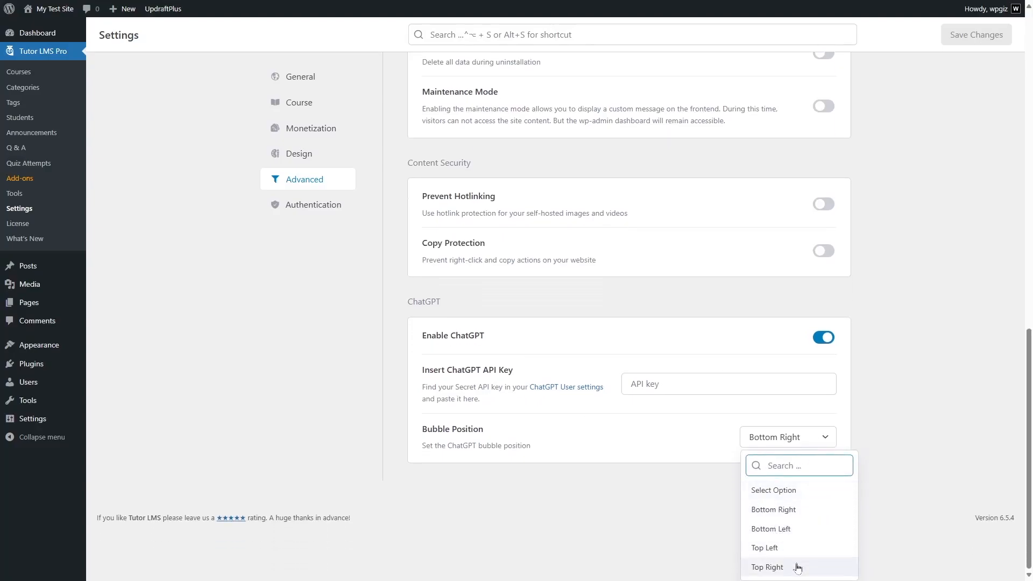
left_click(919, 472)
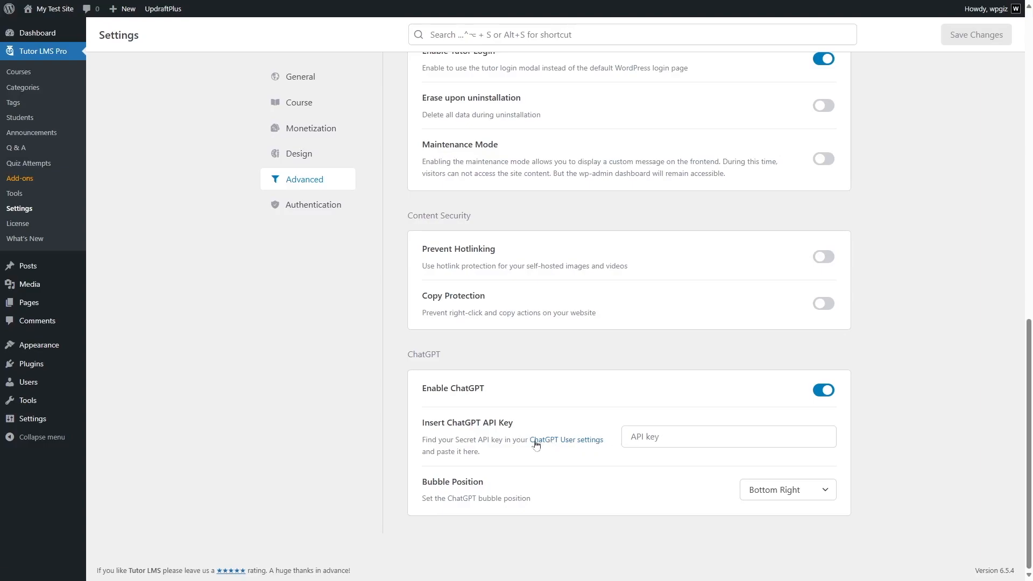
Step: Follow the ChatGPT User settings link to the OpenAI Platform and sign up for an account, entering the account password
left_click(572, 444)
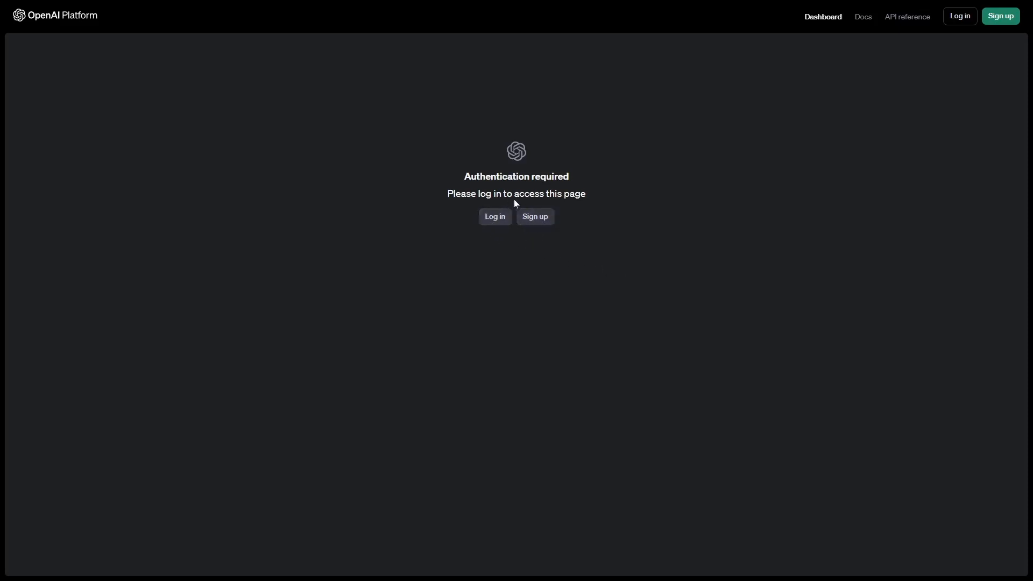
left_click(542, 221)
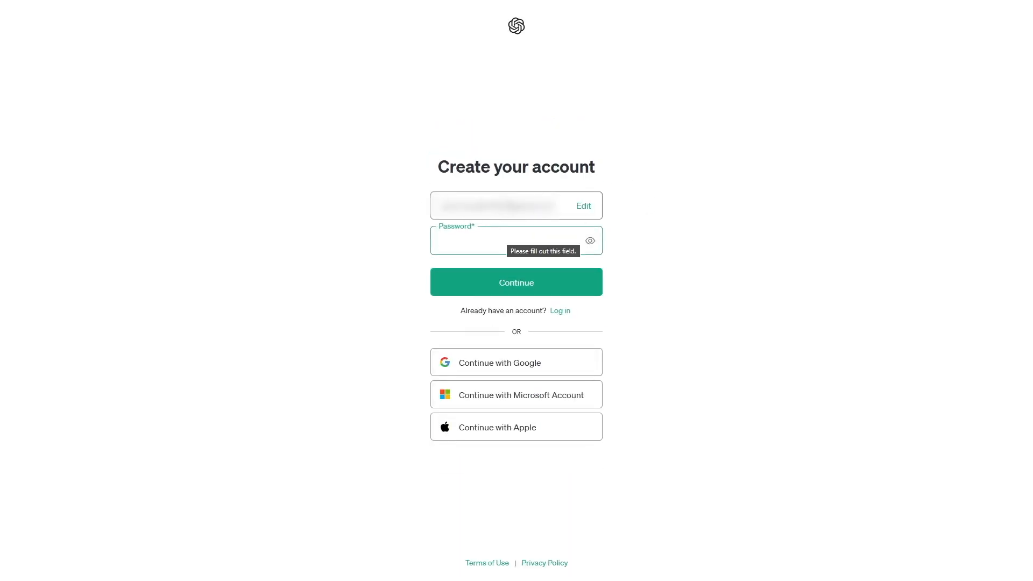
key("ctrl+v")
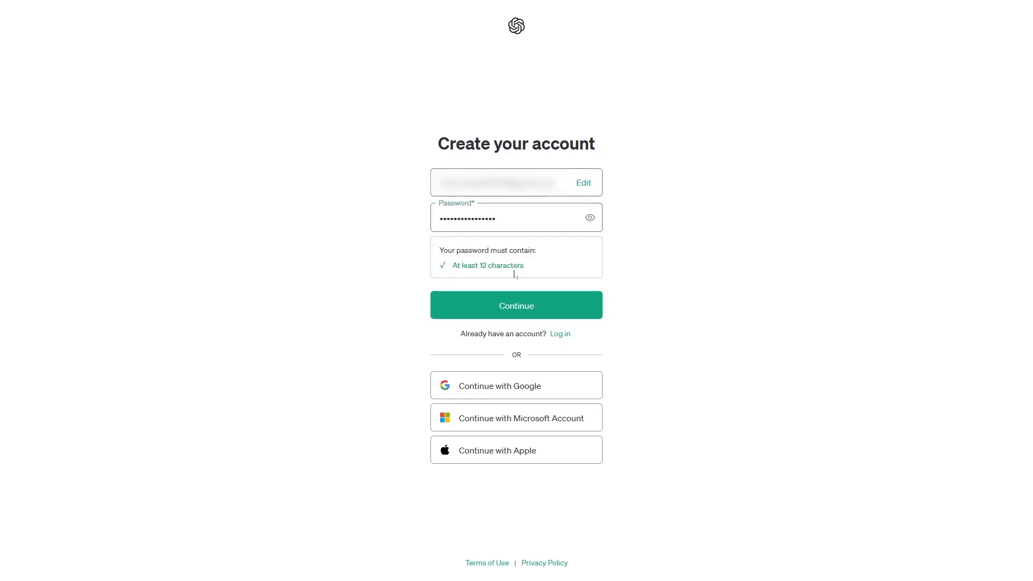
left_click(510, 310)
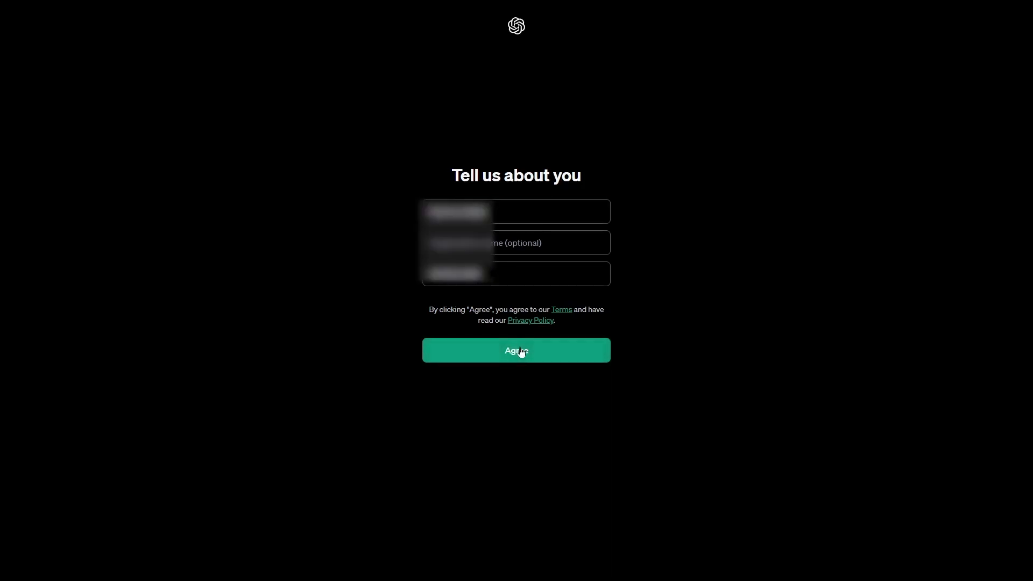
Step: Agree to the terms for the new OpenAI account and complete the human verification puzzle
left_click(520, 352)
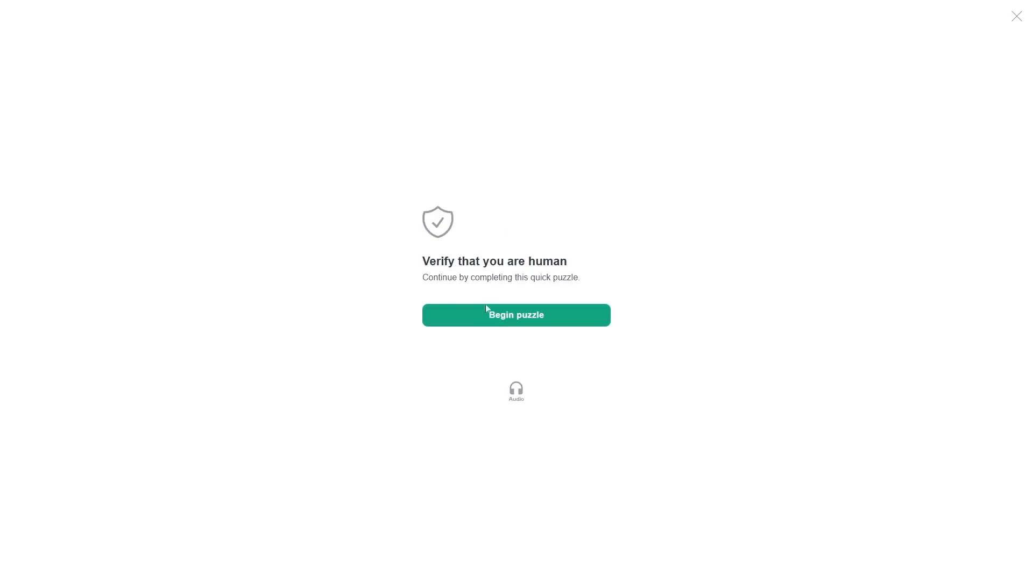
left_click(477, 321)
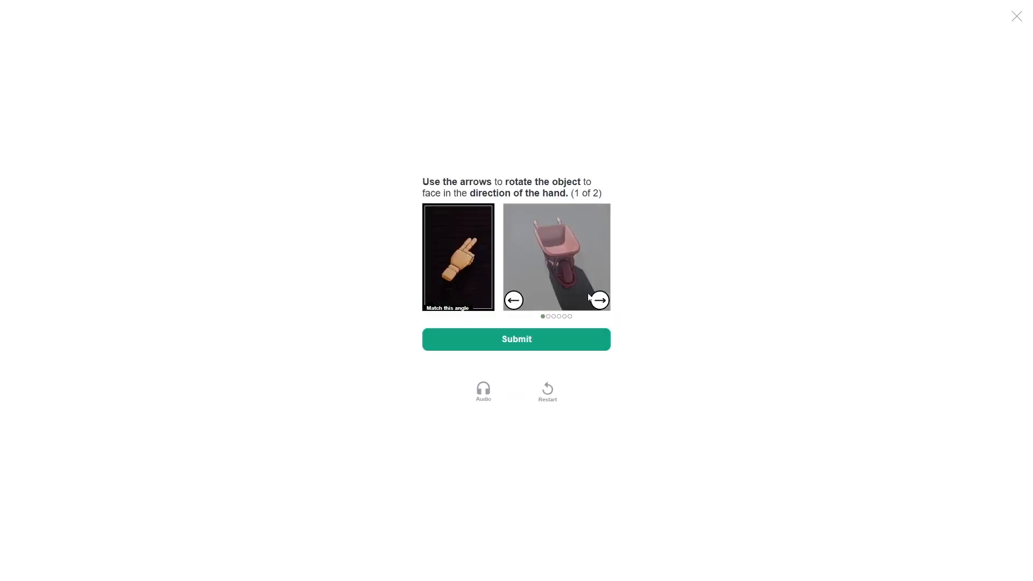
left_click(519, 340)
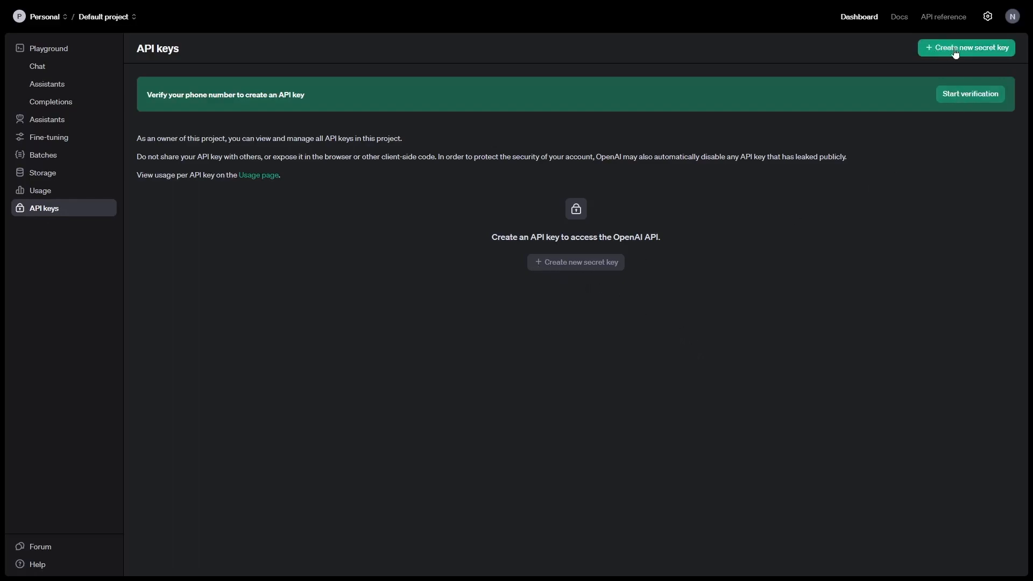
Step: Create a new secret key named Tutor in the default project and copy the generated key
left_click(991, 52)
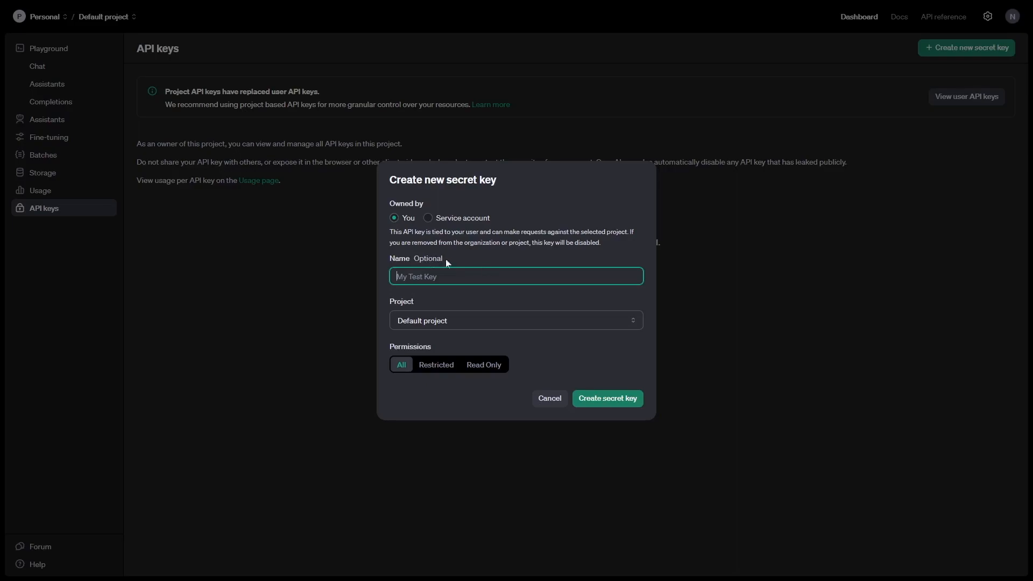
type("Tutor")
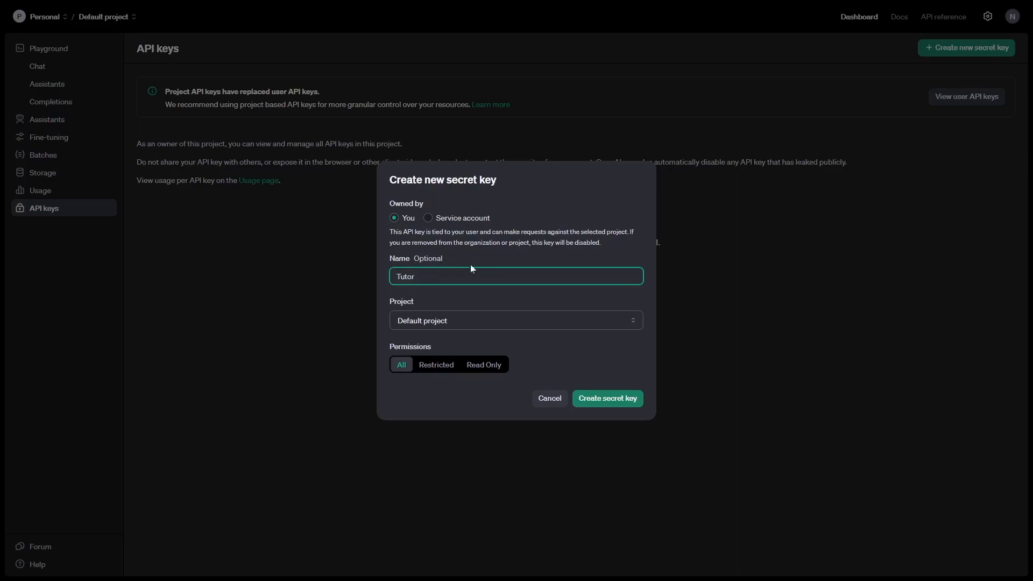
left_click(608, 400)
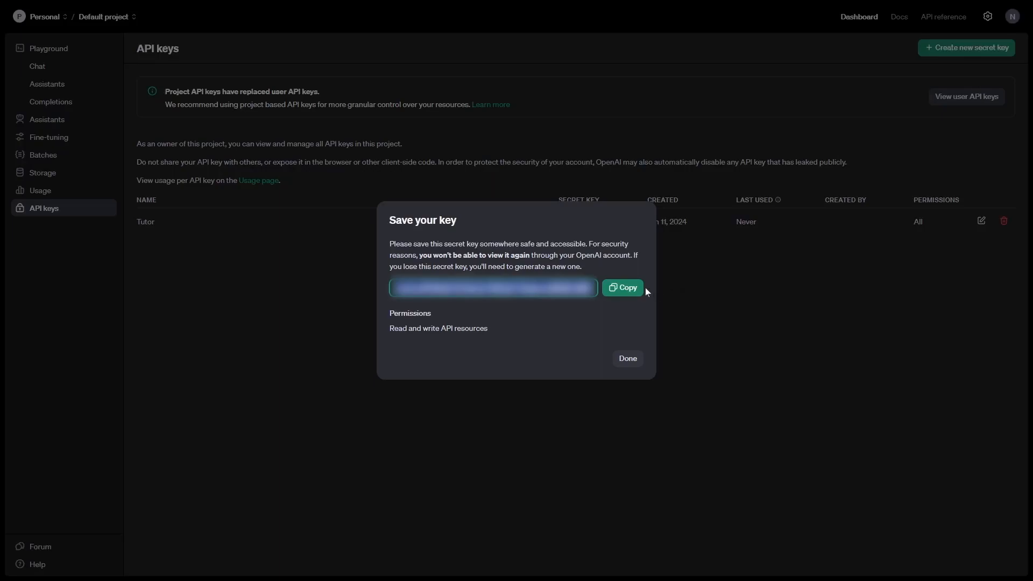
left_click(624, 288)
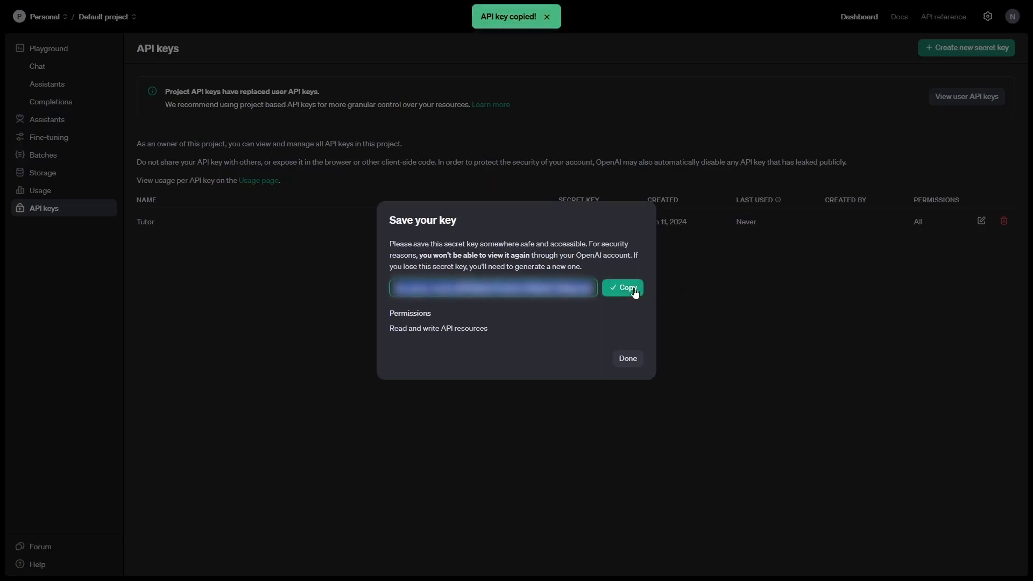
left_click(627, 359)
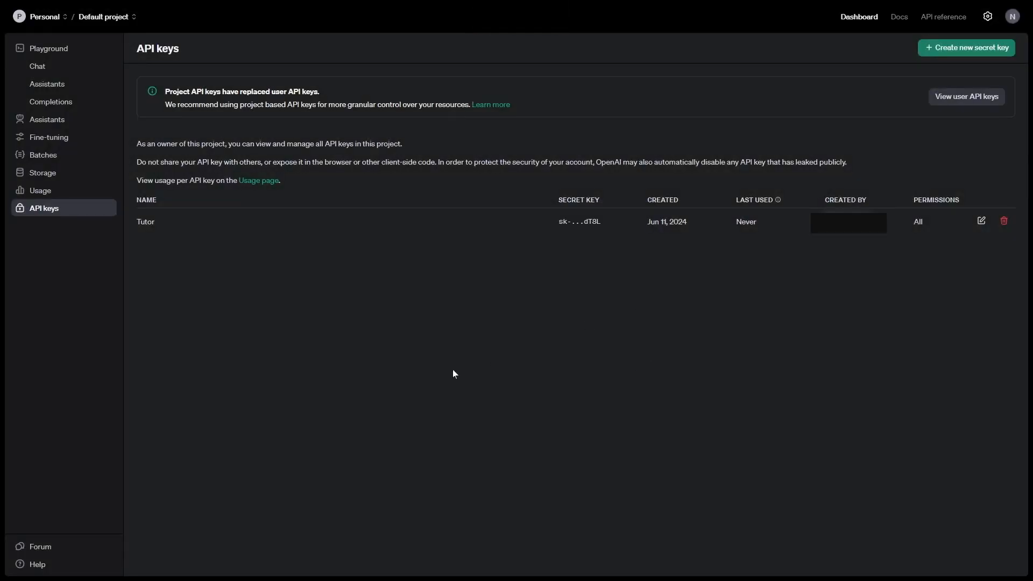
Step: Return to the Tutor LMS settings, paste the API key into the ChatGPT API Key field and save the changes
key("ctrl+shift+Tab")
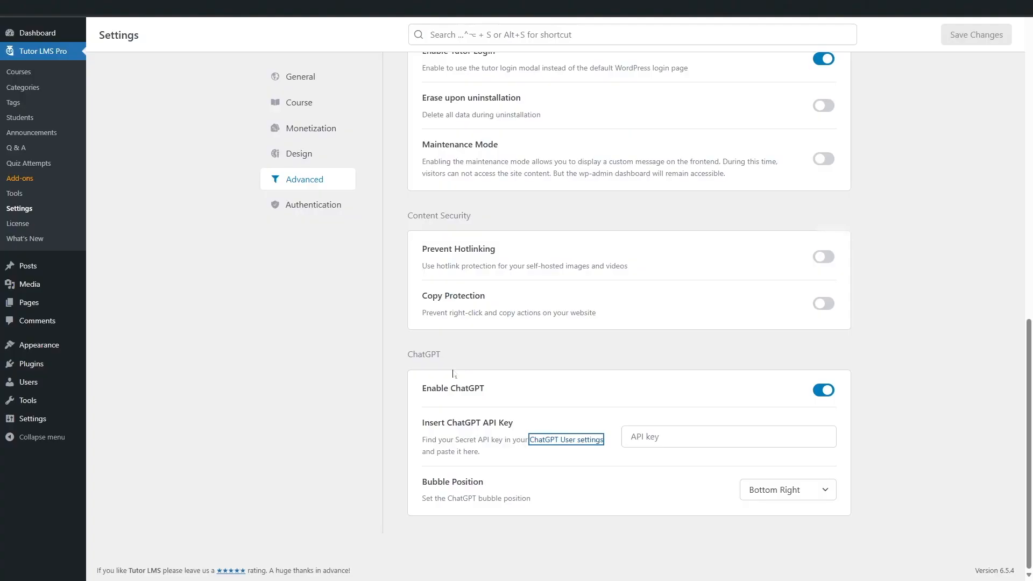
left_click(453, 372)
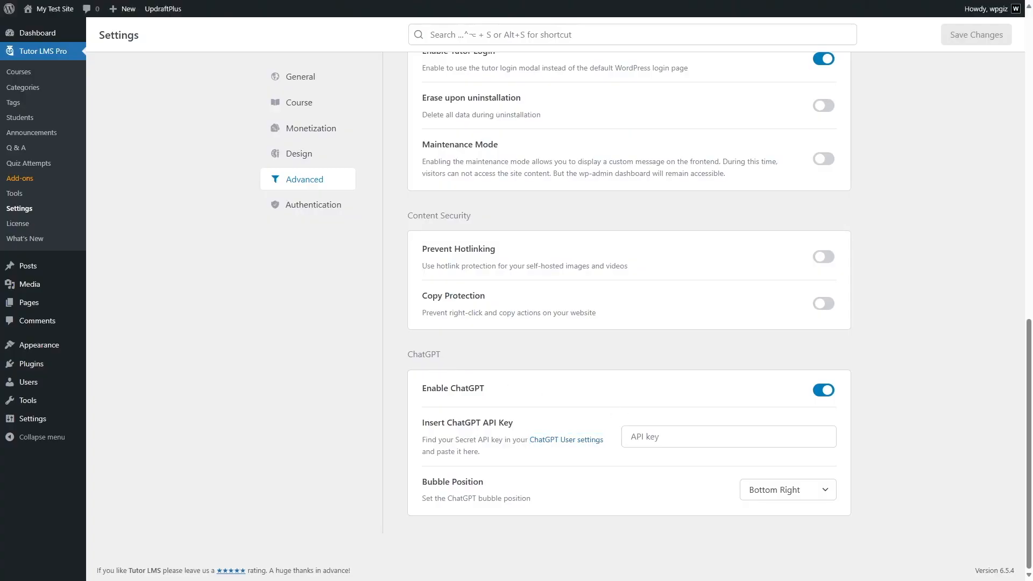
left_click(631, 436)
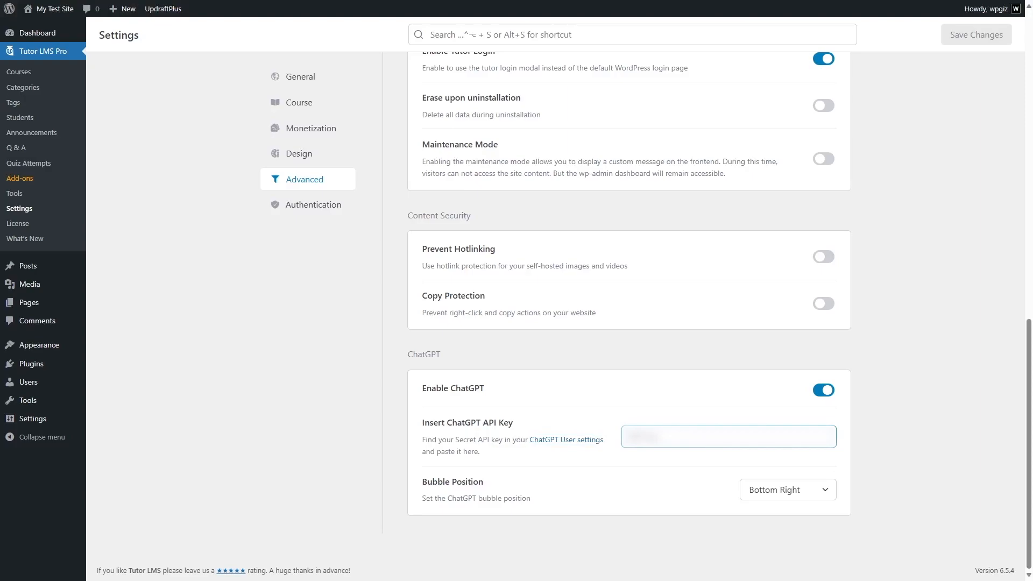
key("ctrl+v")
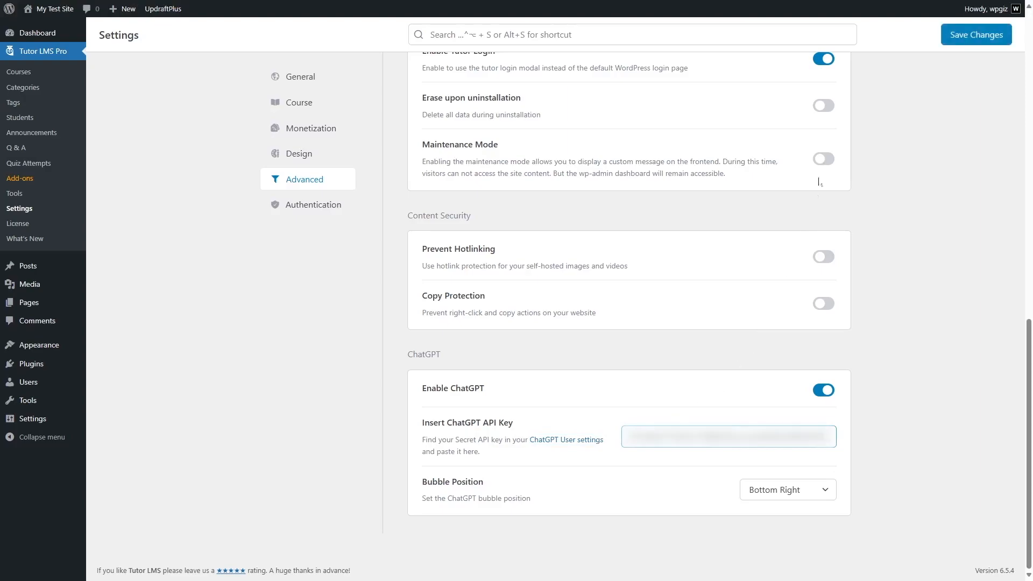
left_click(984, 39)
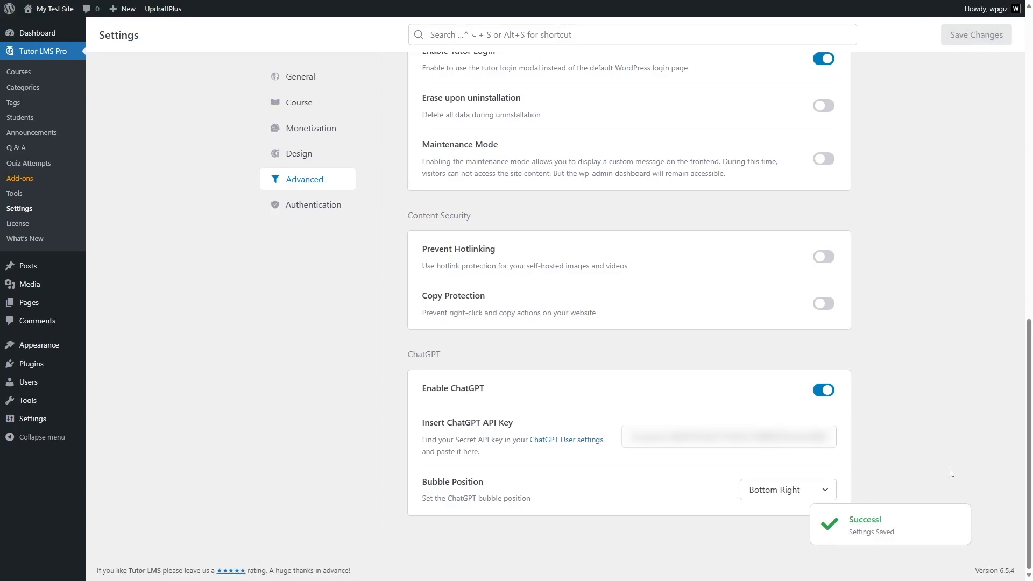
Step: Open the course "Wordpress for Beginners - Master Wordpress" for editing and delete its entire description text
scroll(941, 472, "up", 10)
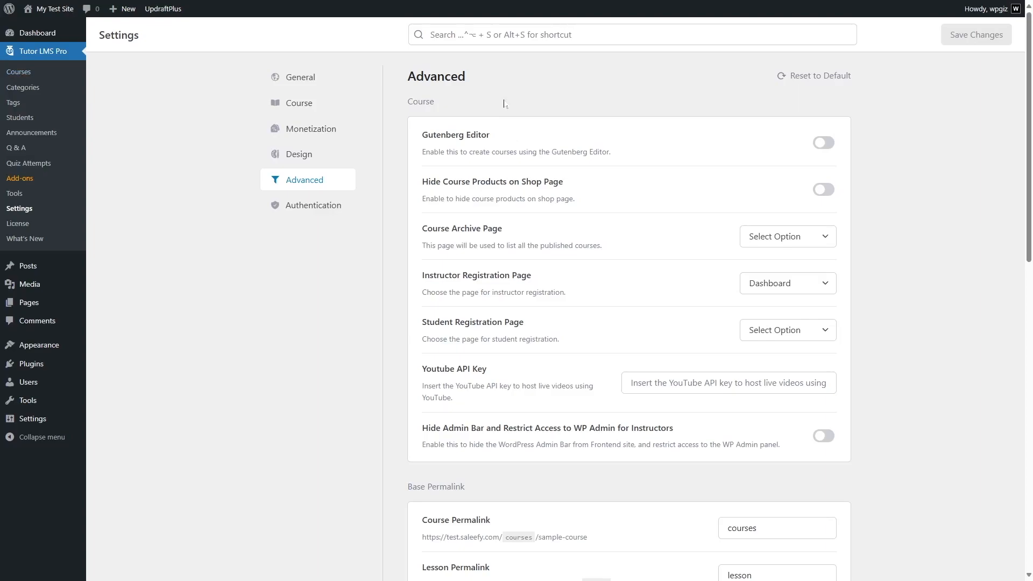
left_click(26, 72)
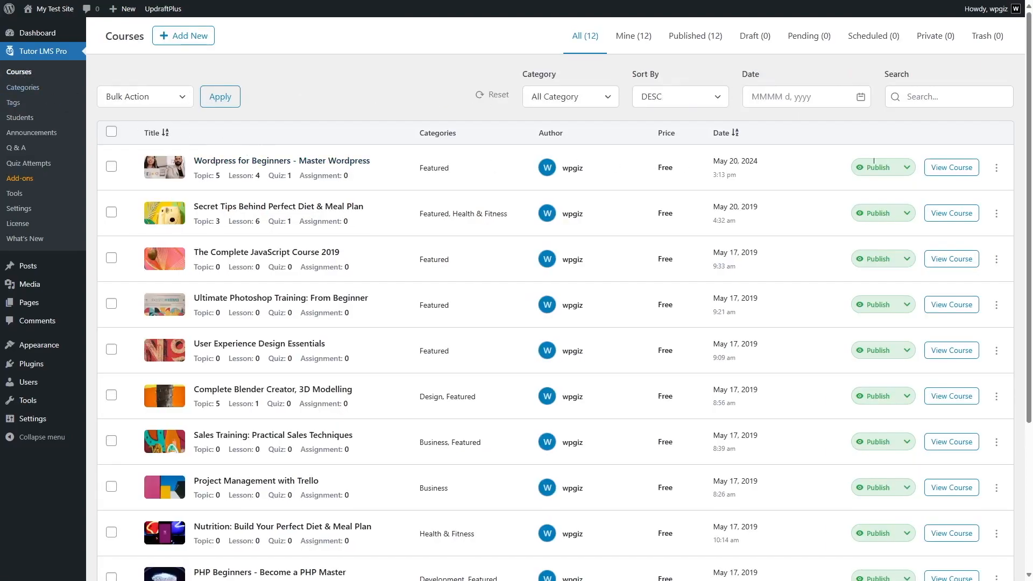
left_click(997, 167)
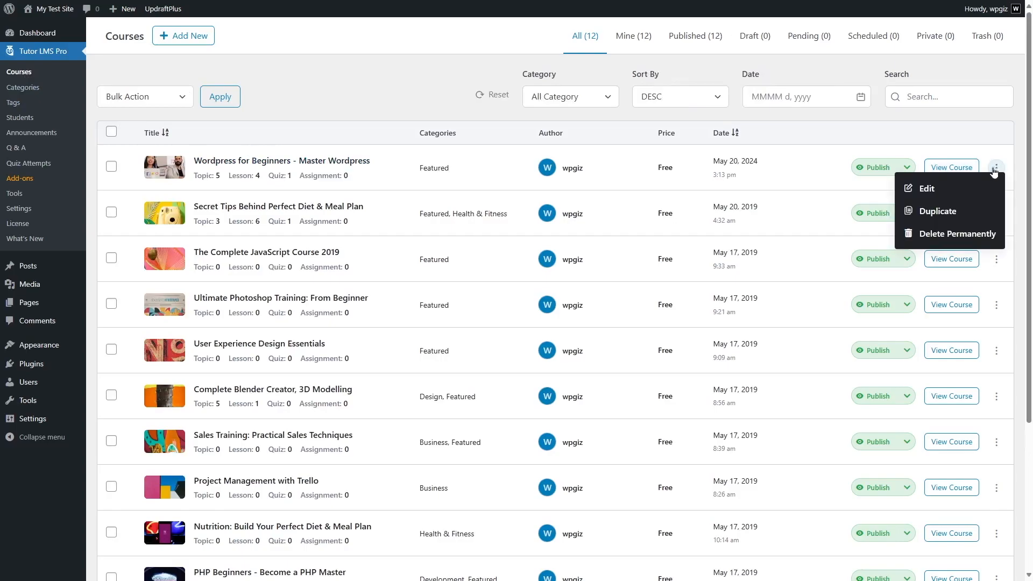
left_click(929, 190)
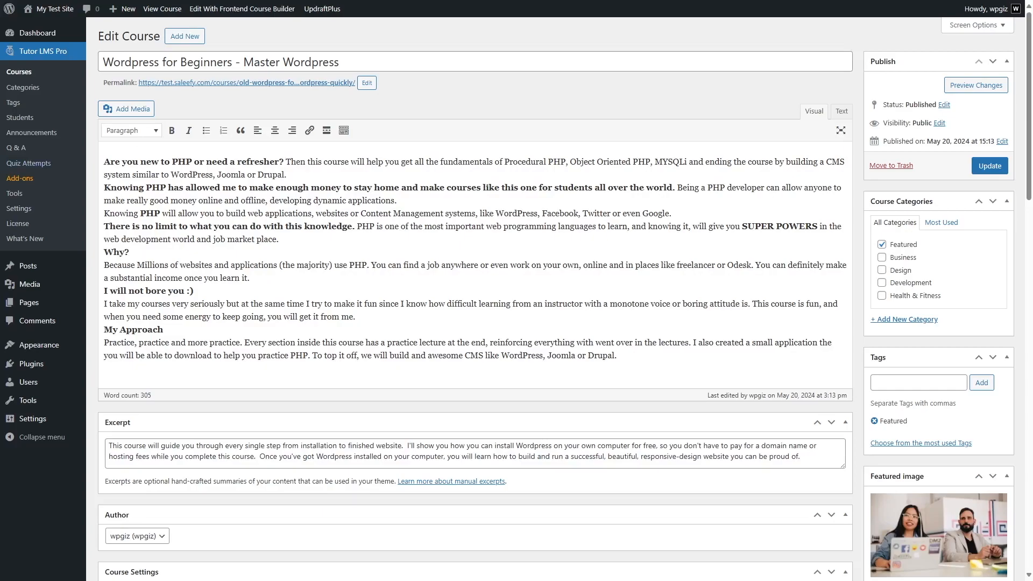
left_click_drag(617, 355, 87, 168)
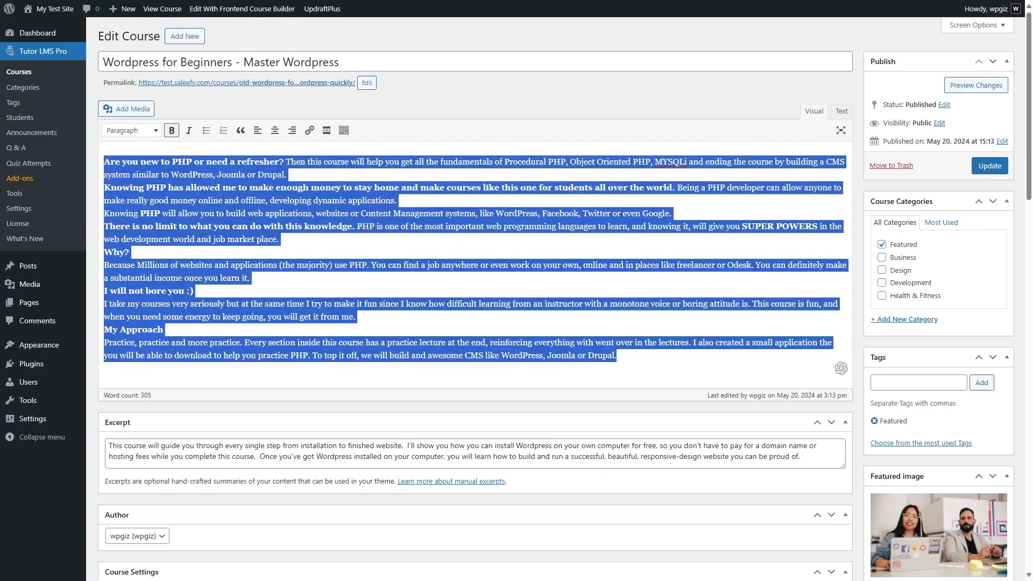
key("Delete")
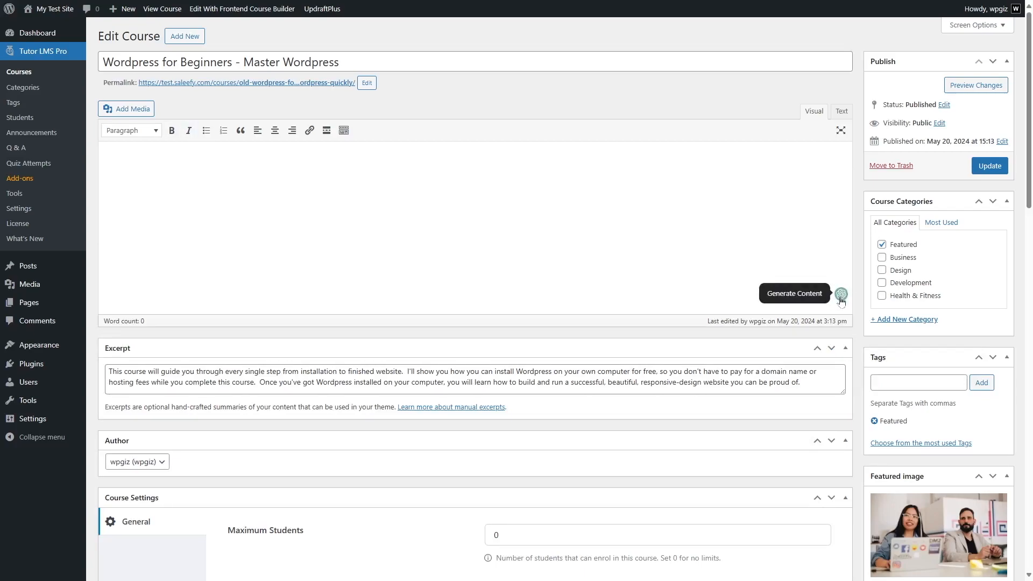
Step: Generate a description with ChatGPT, limited to 200 words, for the online course "WordPress for Beginners", covering website basics, local servers and transferring projects to live servers
left_click(841, 296)
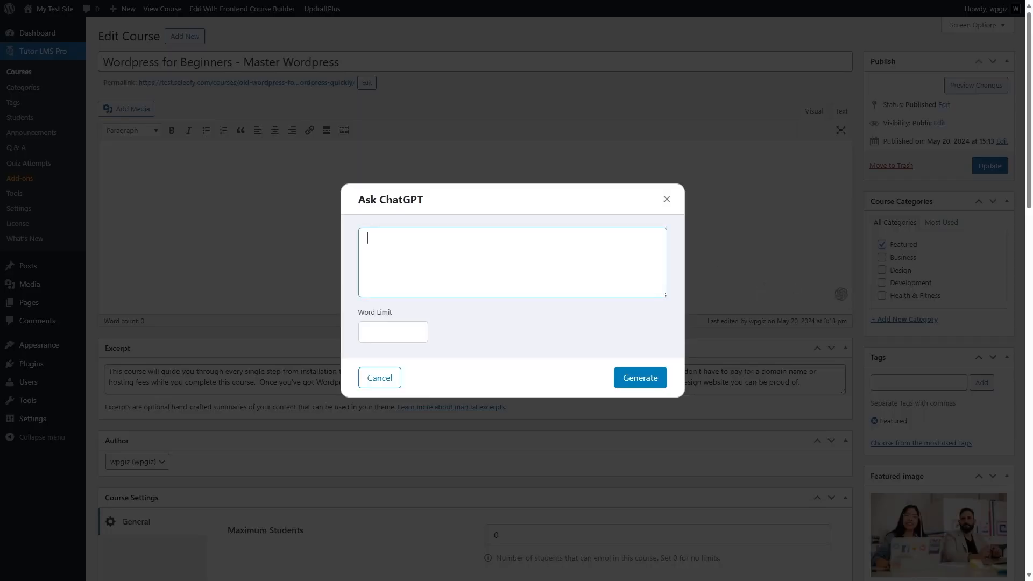
left_click(379, 326)
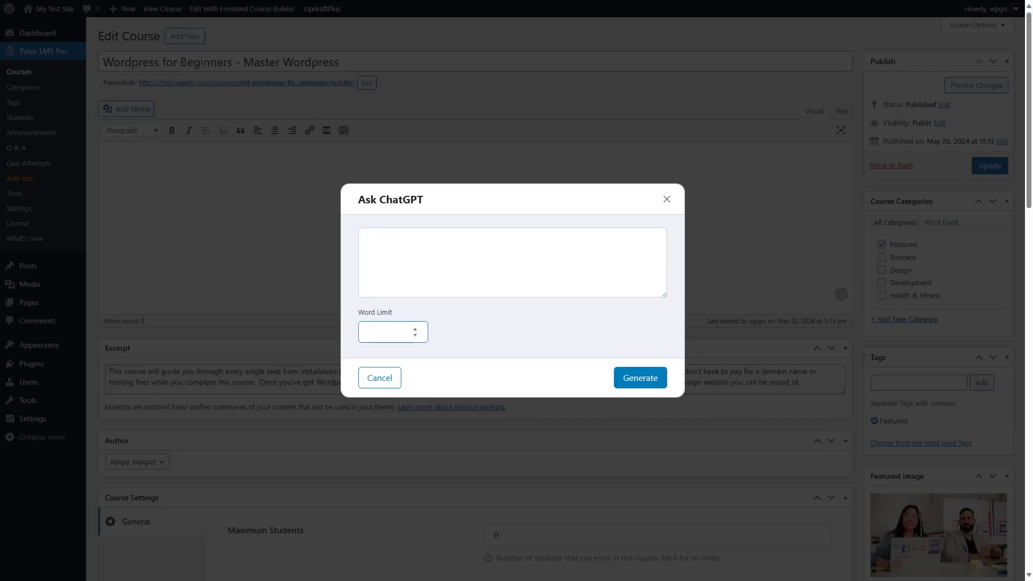
type("200")
left_click(368, 238)
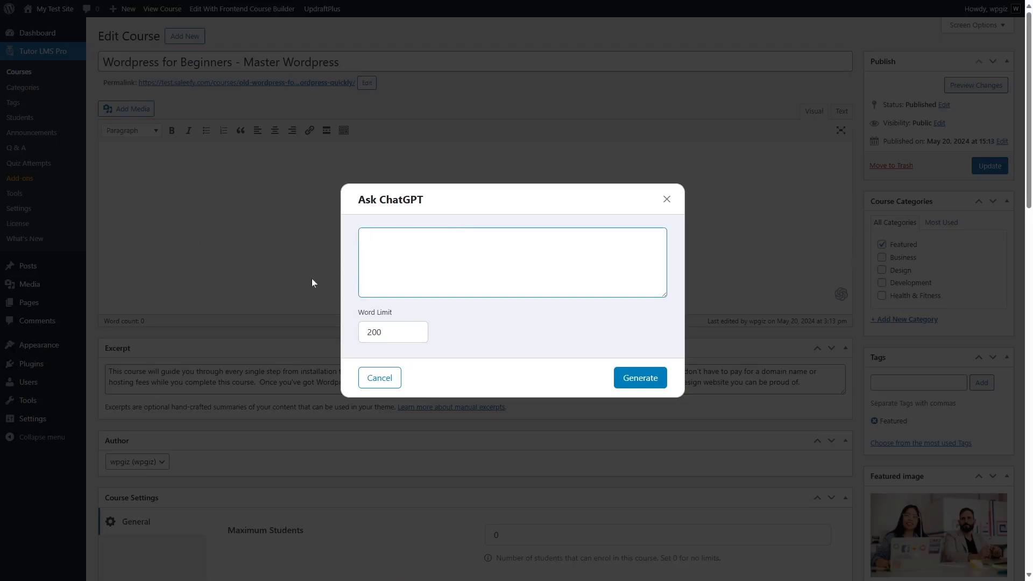
type("Write a course description for an online course titled \"WordPress for Beginners\". This course will teach everyone the basics of how to use WordPress to build websites and other web based projects. It's going to teach them how to launch WordPress projects on their local servers, and also how to transfer their projects from localhosts to live servers.")
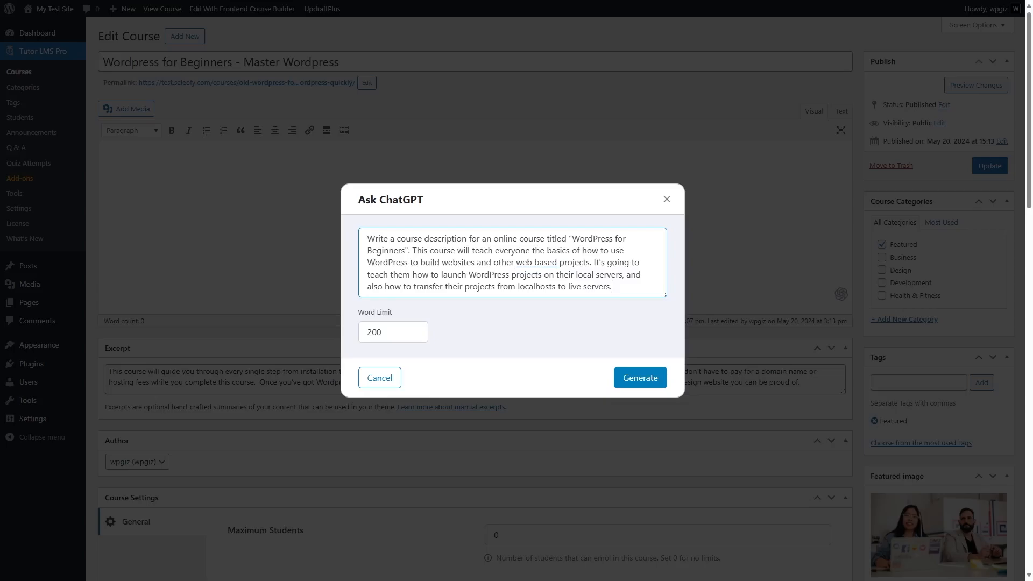
left_click(629, 381)
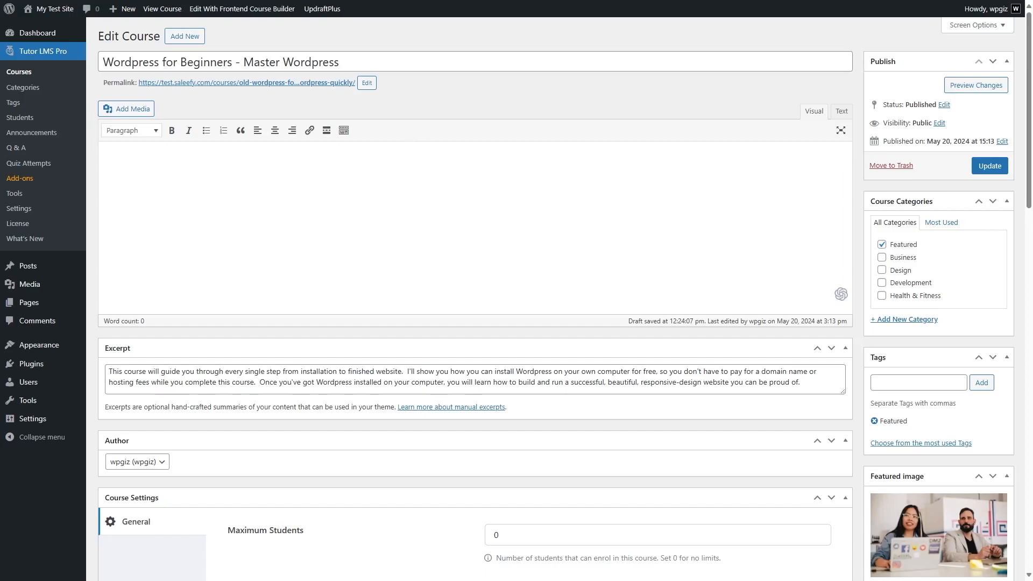
scroll(337, 238, "down", 5)
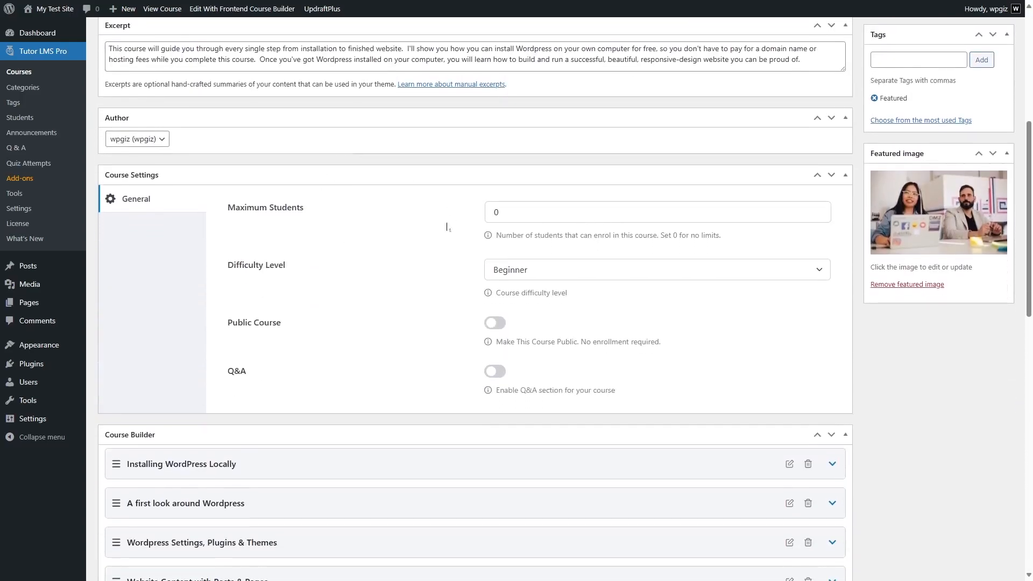
Step: Expand the topic "Installing WordPress Locally", view the ChatGPT prompt form for its topic summary, and close it without generating or updating anything
scroll(434, 205, "down", 4)
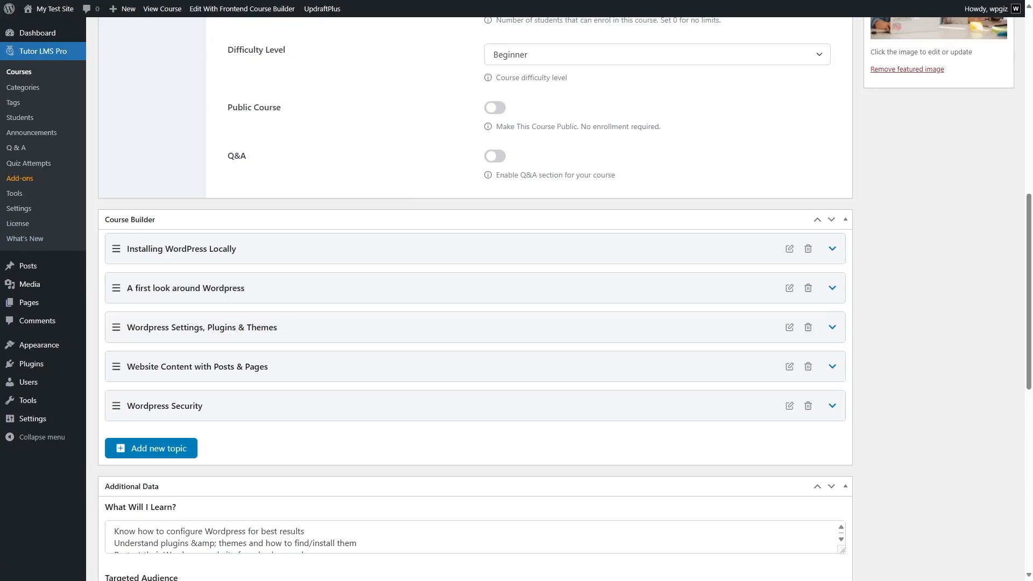
left_click(833, 250)
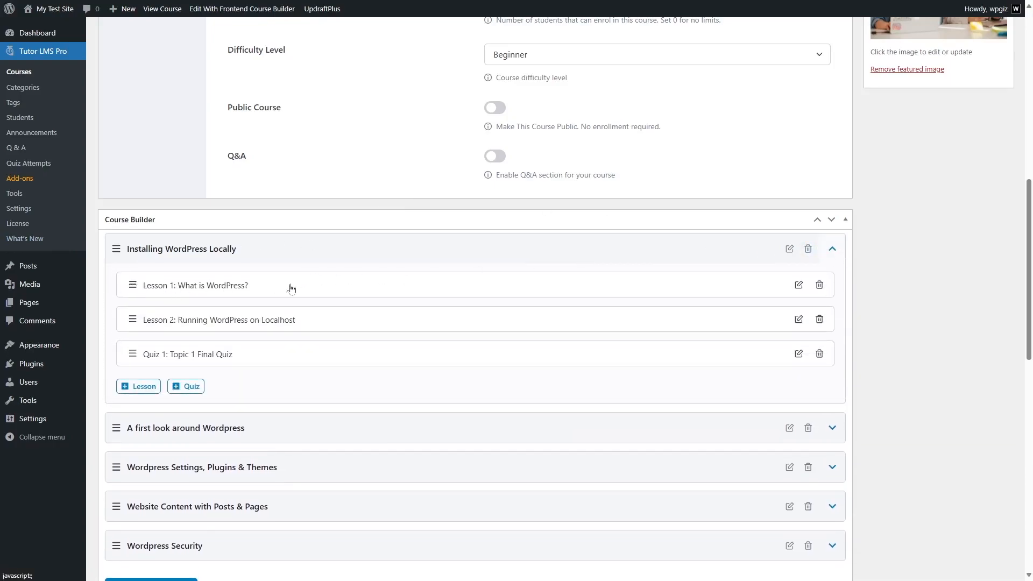
left_click(790, 249)
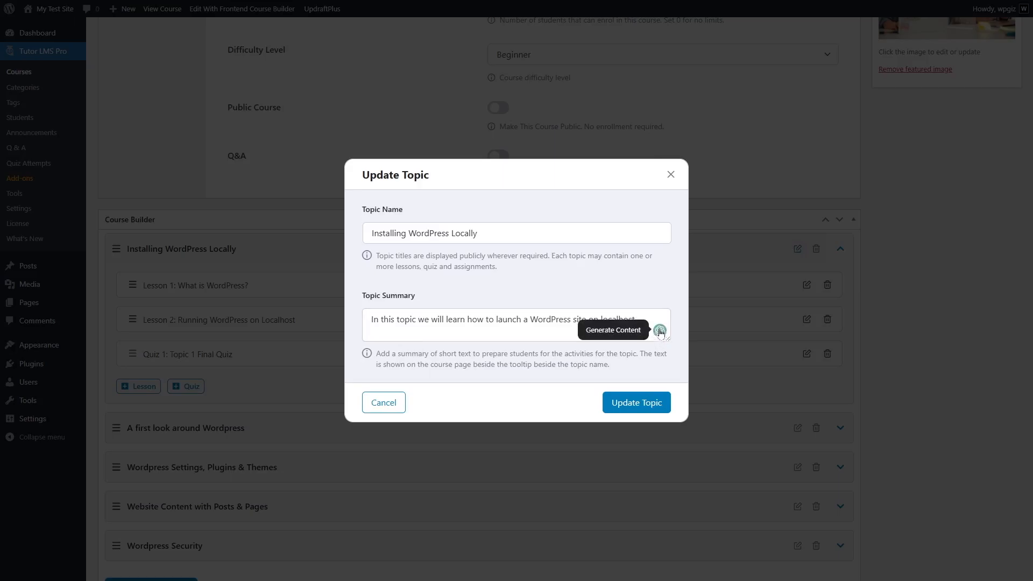
left_click(660, 333)
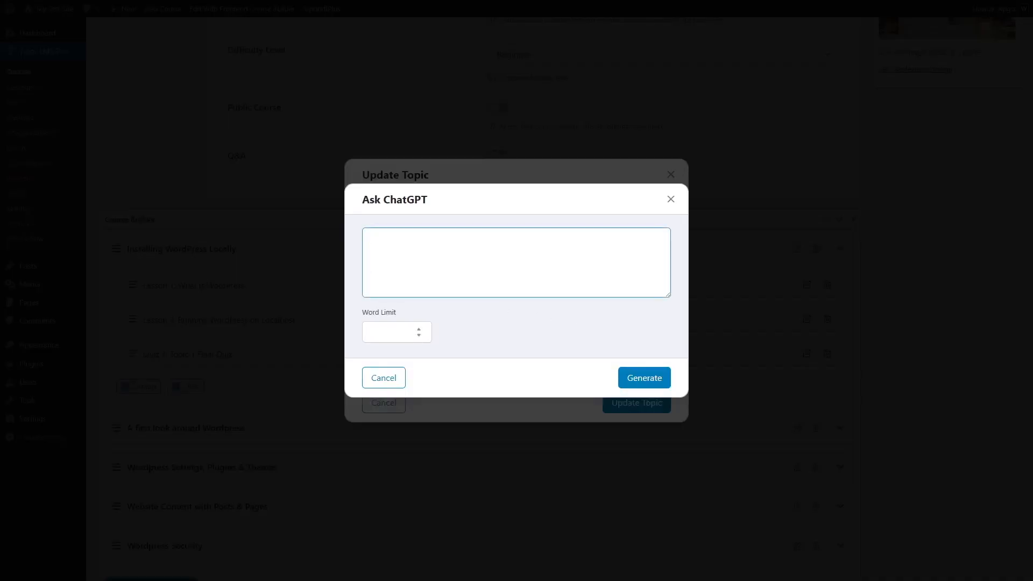
left_click(670, 199)
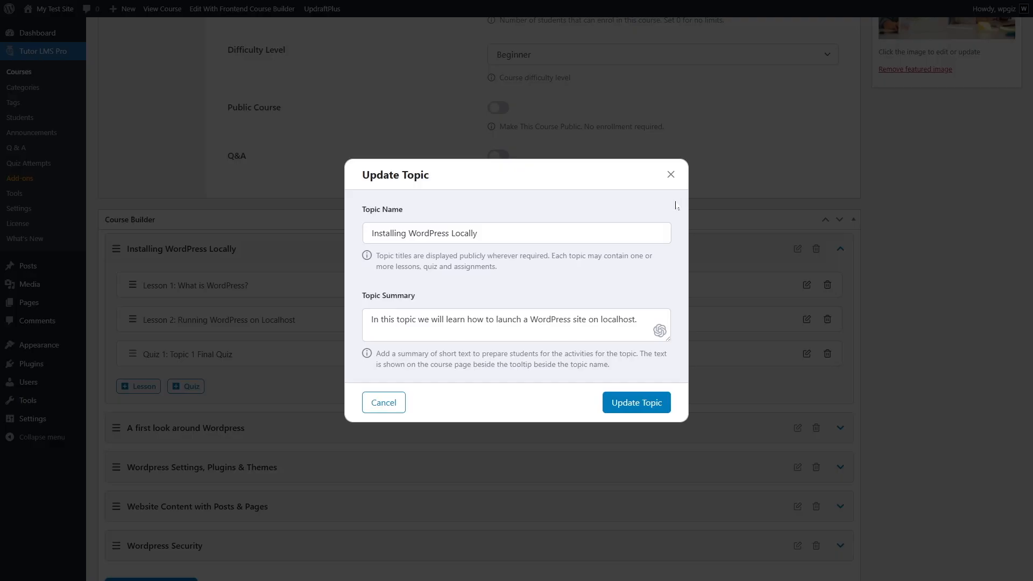
left_click(671, 174)
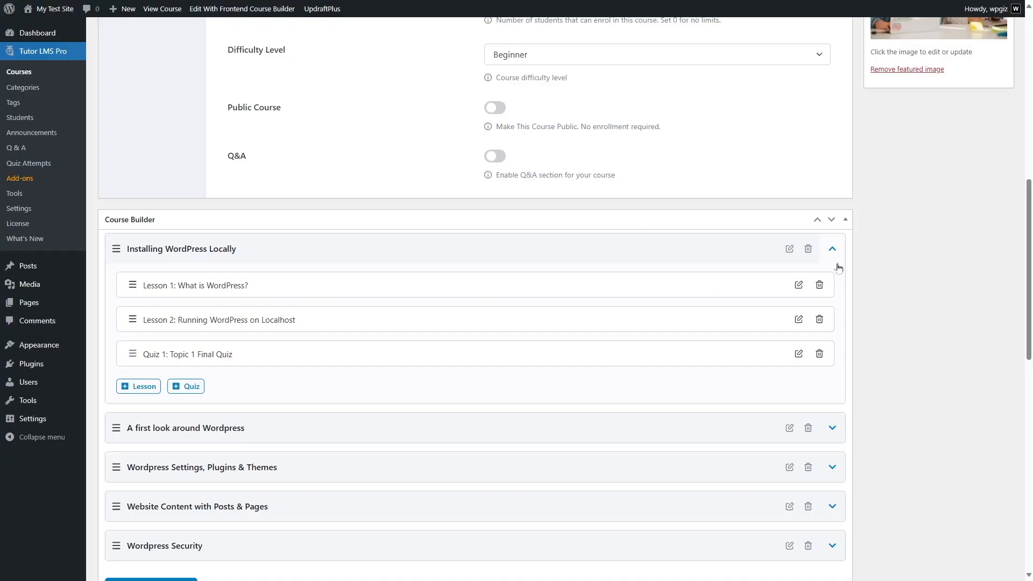
Step: View the ChatGPT content option in the lesson "What is WordPress?" and the quiz info of "Topic 1 Final Quiz", closing both without saving
left_click(799, 285)
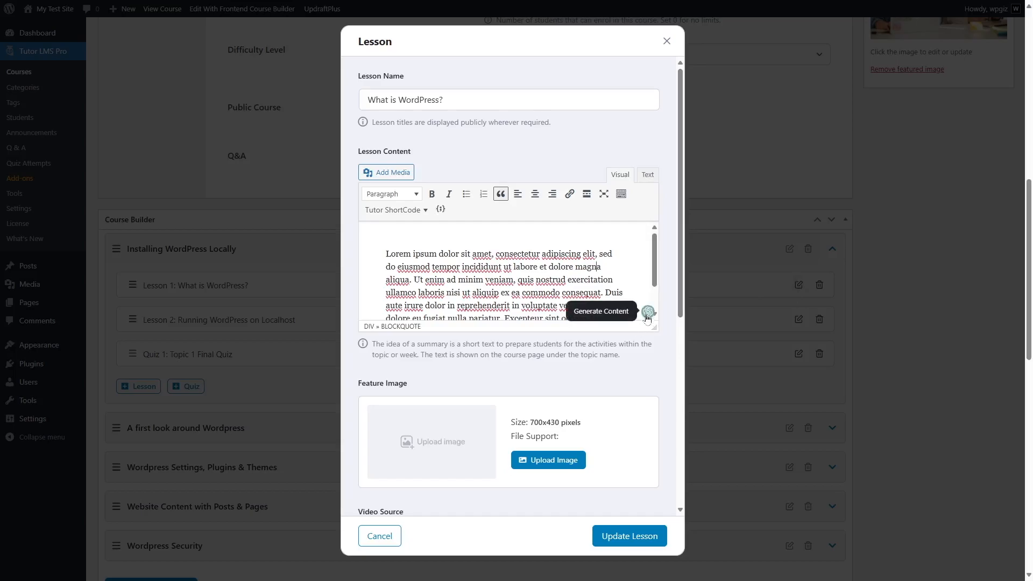
left_click(648, 312)
left_click(666, 199)
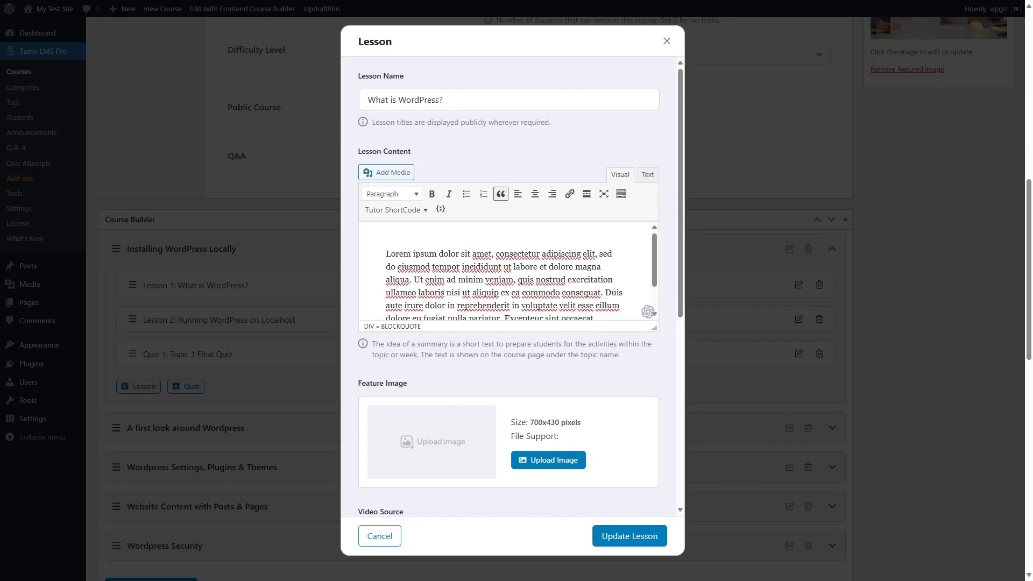
left_click(666, 42)
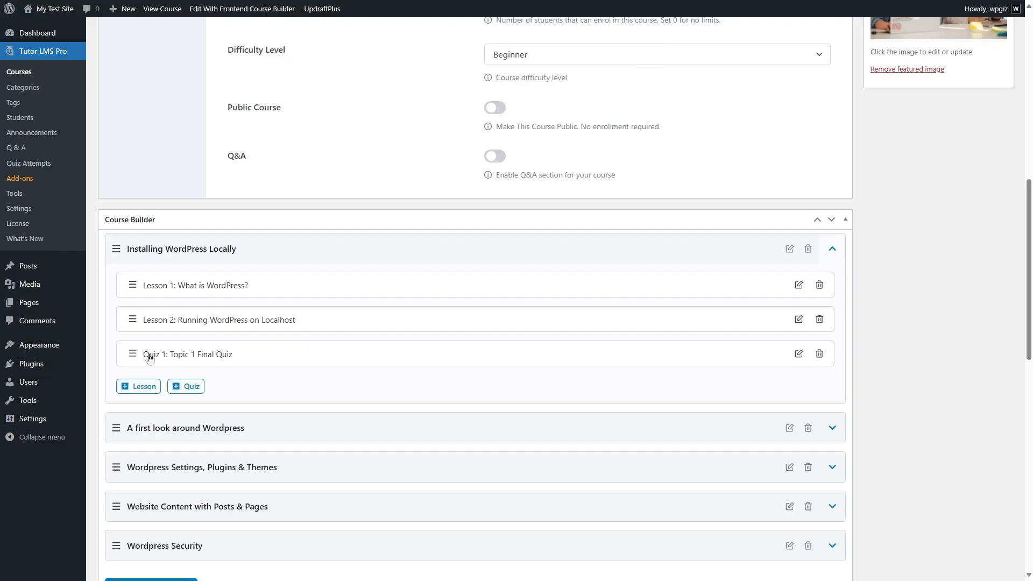
left_click(797, 355)
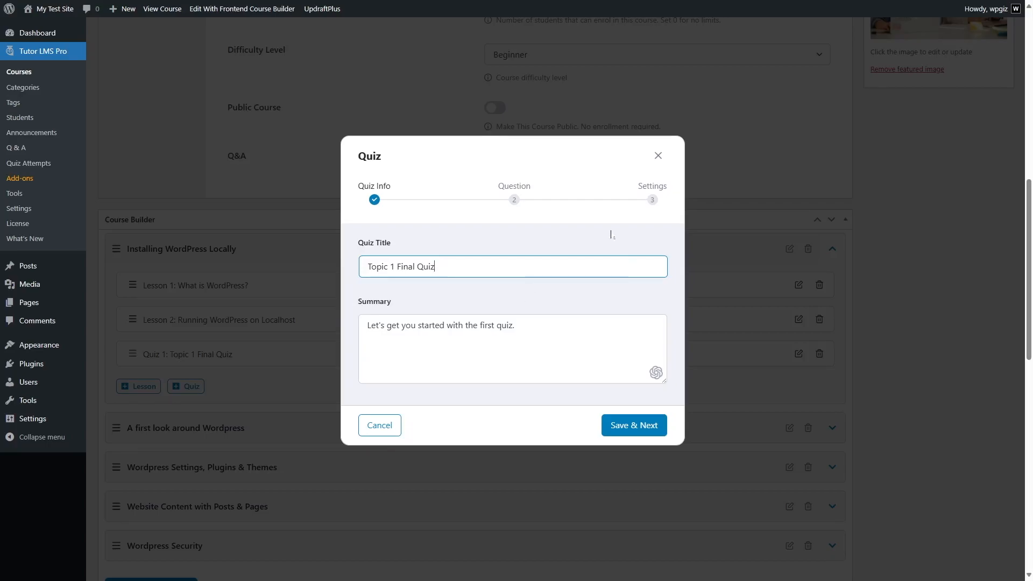
left_click(658, 157)
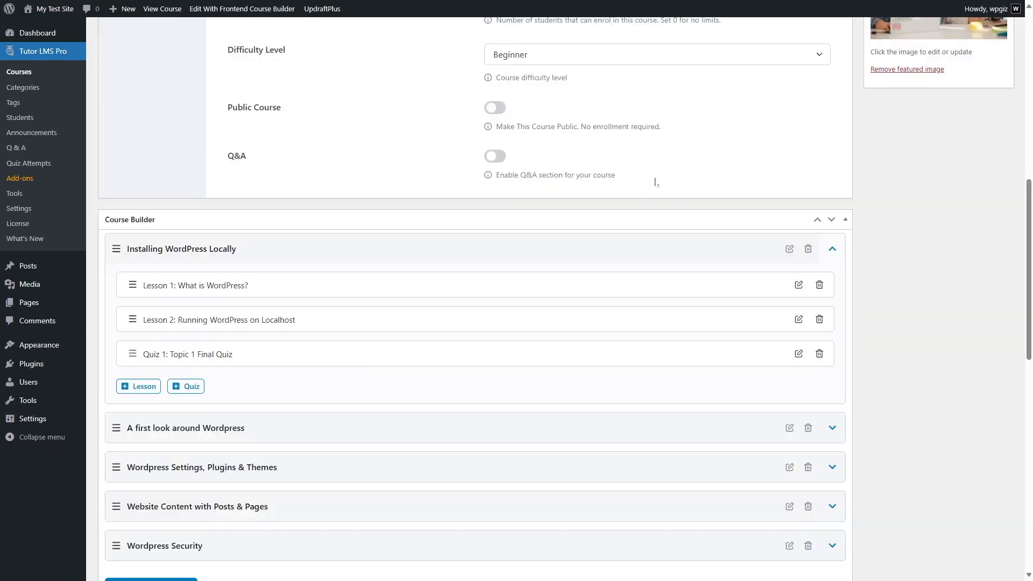